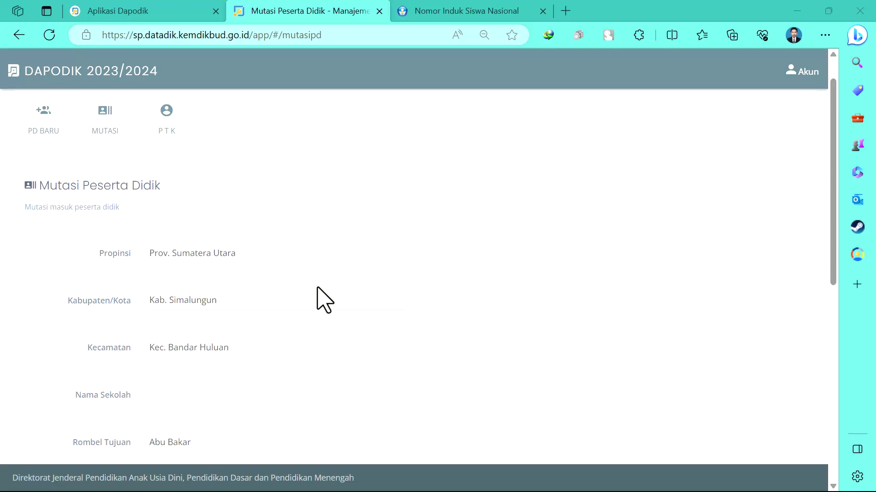
# Review the incoming student transfer list, and check the student's search result on the Nomor Induk Siswa Nasional page
pyautogui.scroll(-4, 318, 288)
pyautogui.scroll(-2, 321, 298)
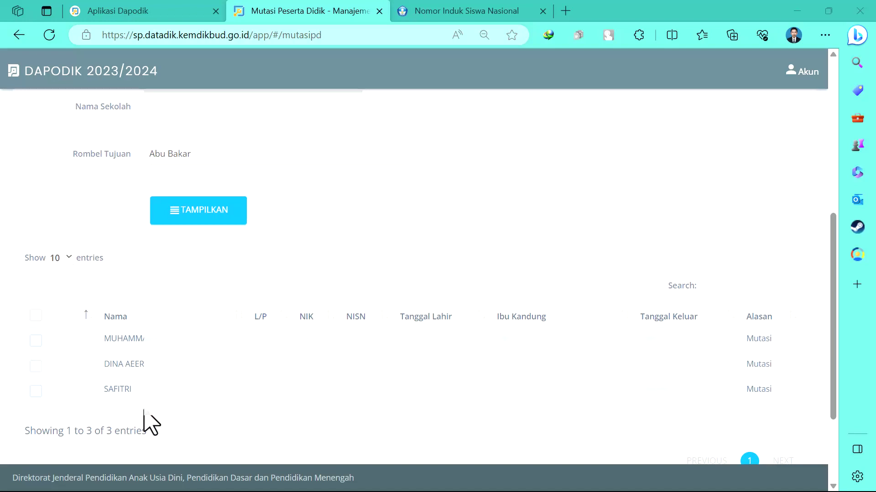
pyautogui.click(476, 15)
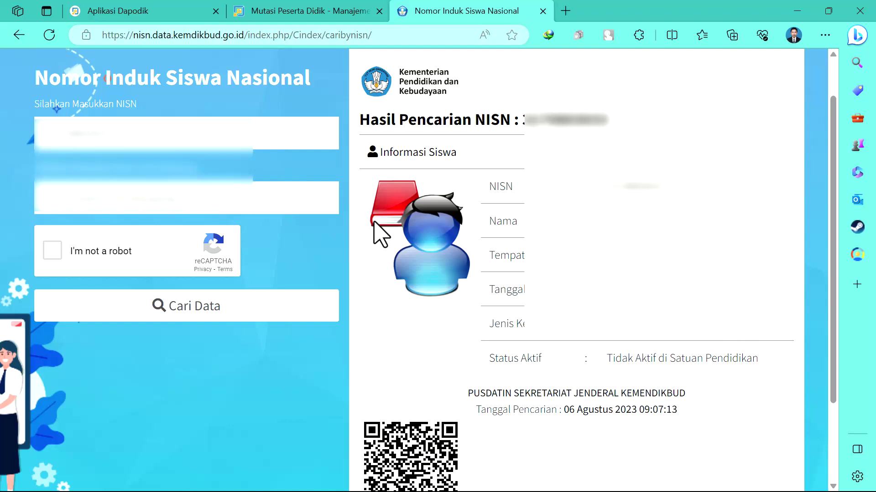
# Return to the student management site and examine the Non Dapodik/EMIS form for adding a new student, down to its save option
pyautogui.click(279, 9)
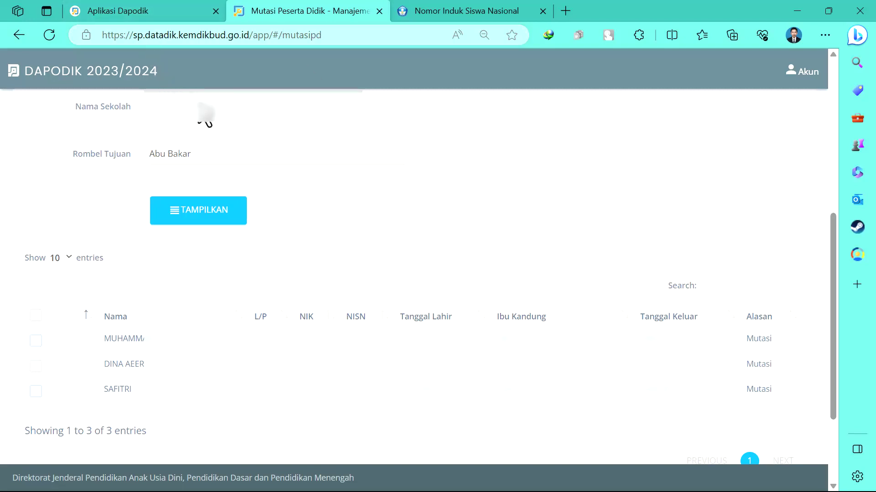
pyautogui.scroll(6, 561, 244)
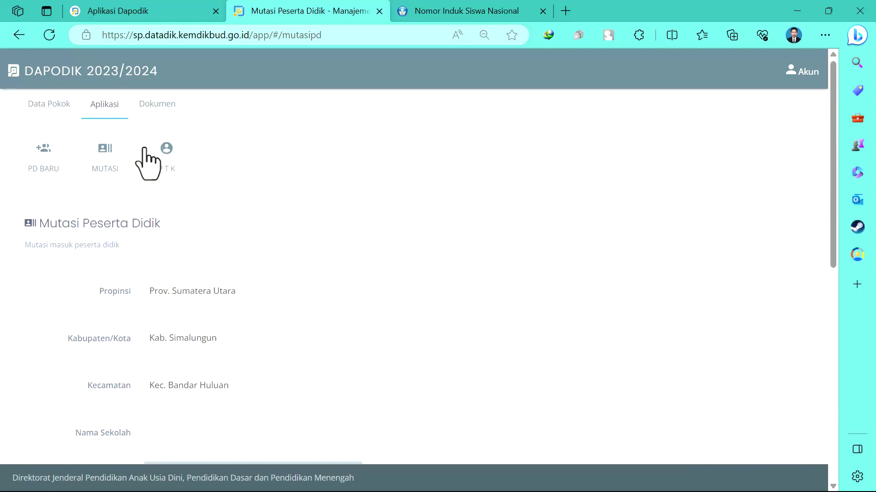
pyautogui.click(46, 175)
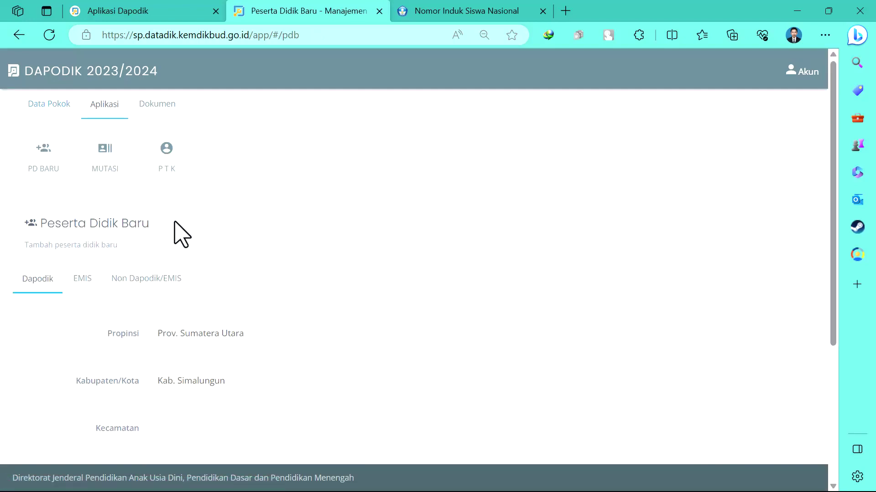
pyautogui.click(176, 279)
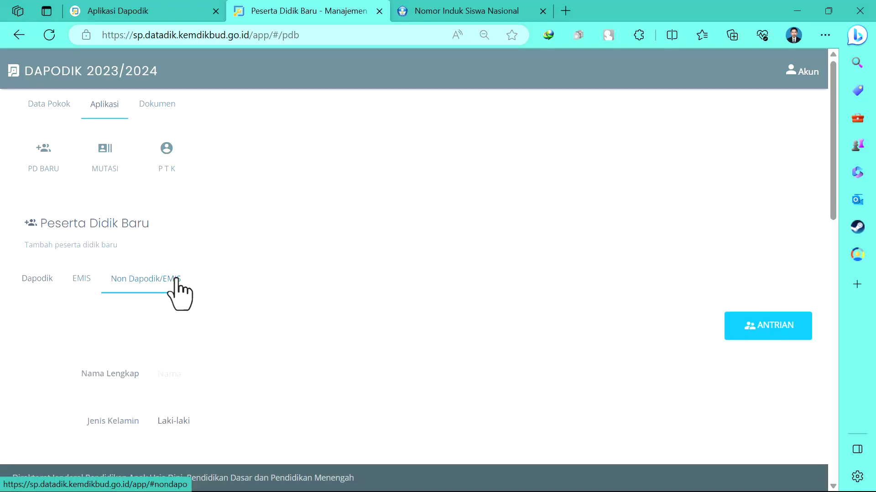
pyautogui.scroll(-5, 299, 358)
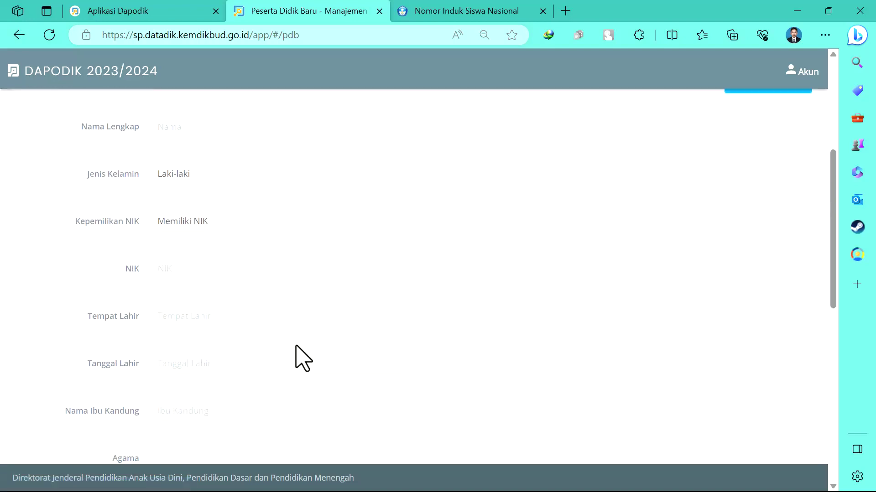
pyautogui.scroll(-2, 301, 337)
pyautogui.scroll(-8, 242, 320)
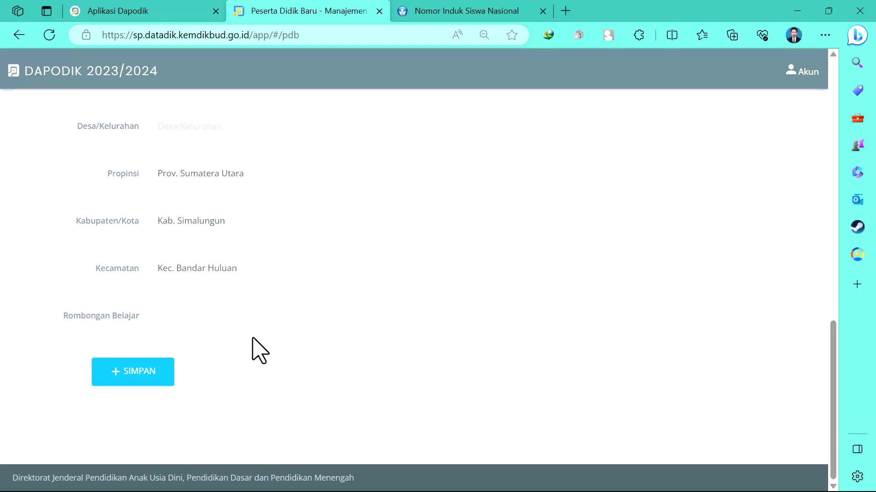
# Switch to Aplikasi Dapodik, open the registration of the selected student and set the registration type to Pindahan
pyautogui.click(115, 9)
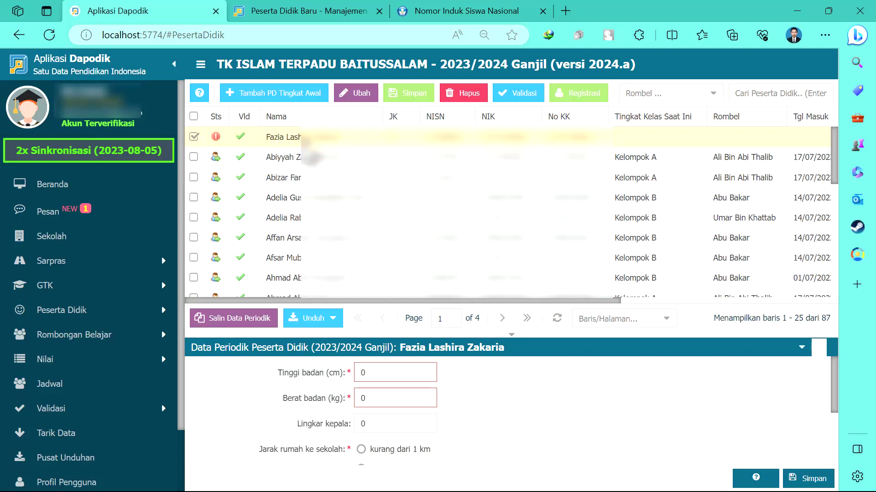
pyautogui.click(582, 96)
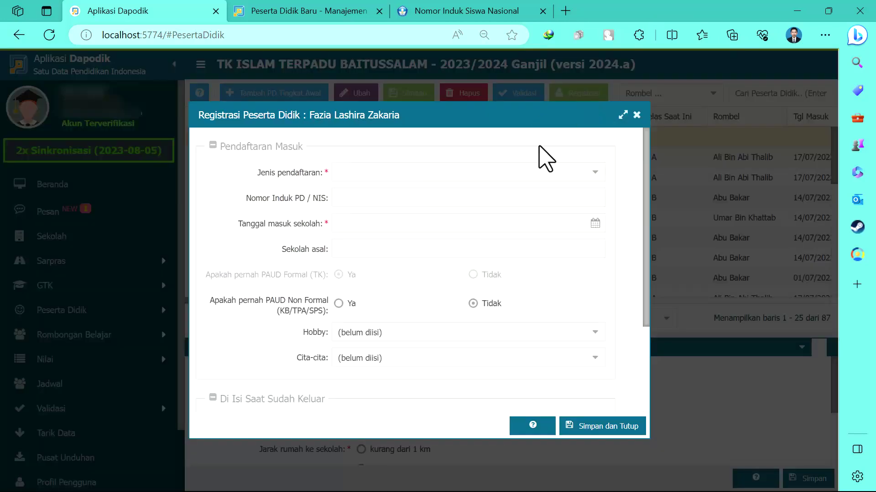
pyautogui.click(595, 173)
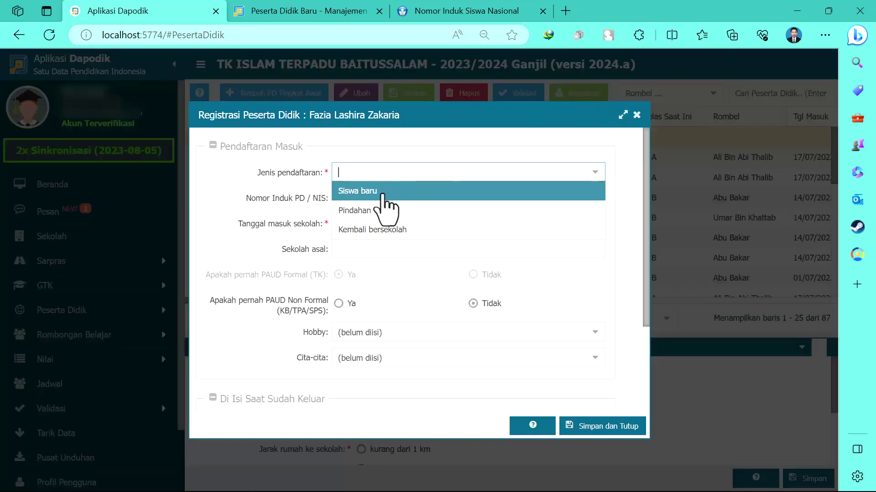
pyautogui.click(383, 211)
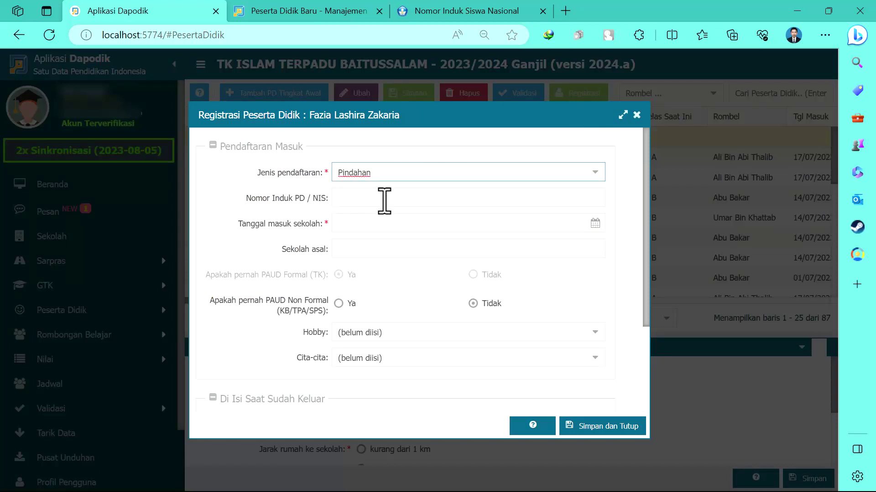
# Set the school entry date to 17/07/2023 and enter the name of the student's previous kindergarten (TK) as Sekolah asal
pyautogui.click(595, 225)
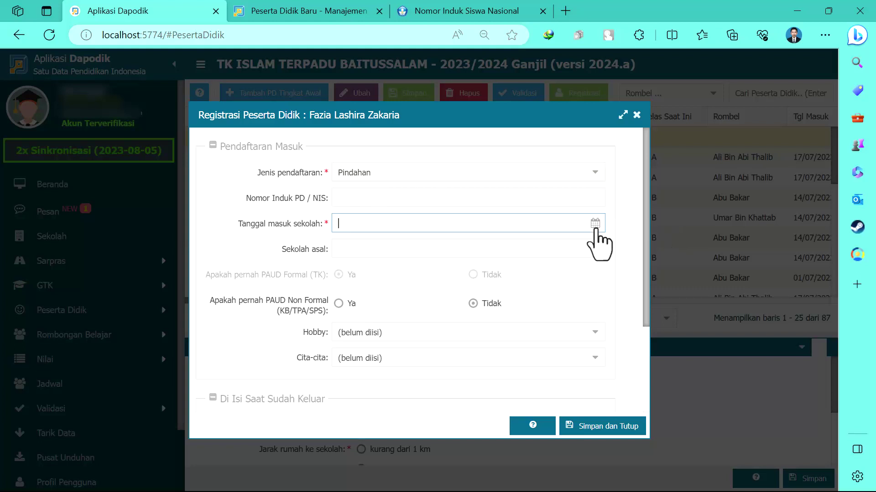
pyautogui.click(341, 247)
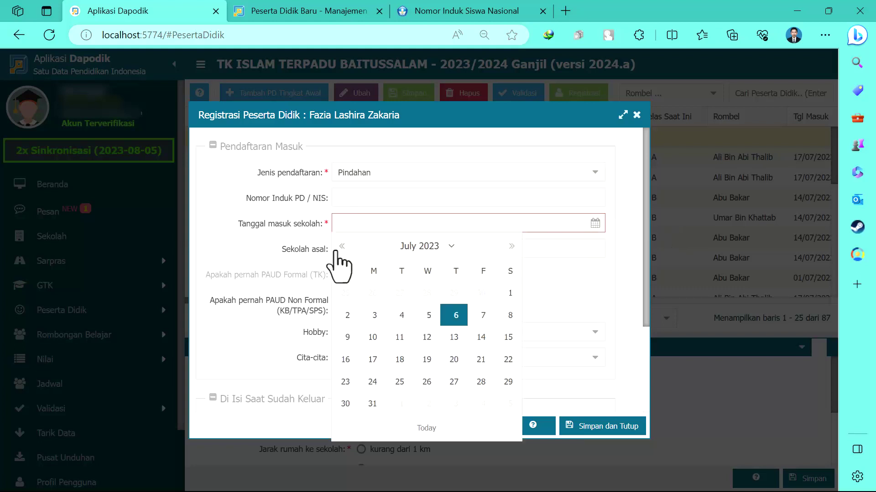
pyautogui.click(375, 354)
pyautogui.click(389, 255)
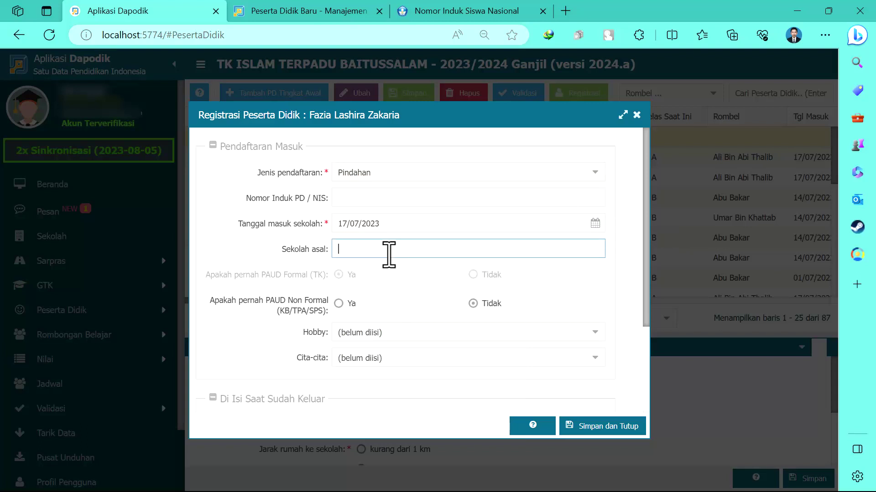
pyautogui.write('TK I')
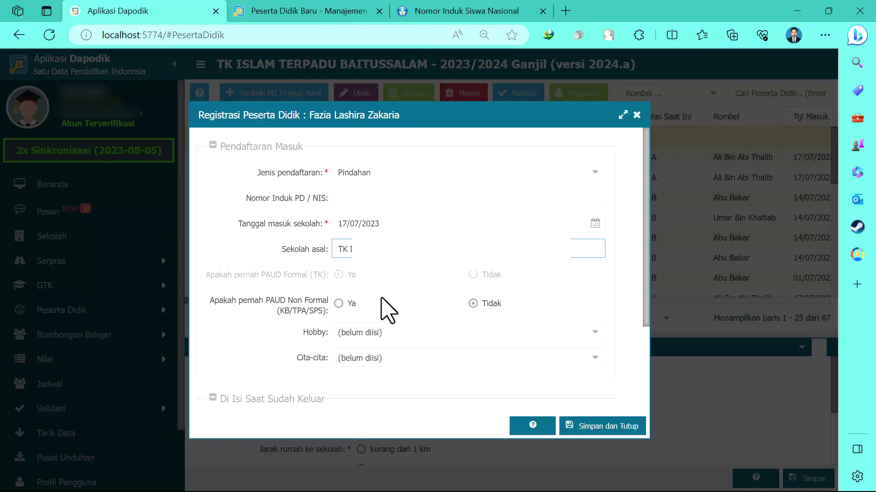
# Set both Hobby and Cita-cita to Lainnya, and save and close the student's registration
pyautogui.scroll(-1, 386, 312)
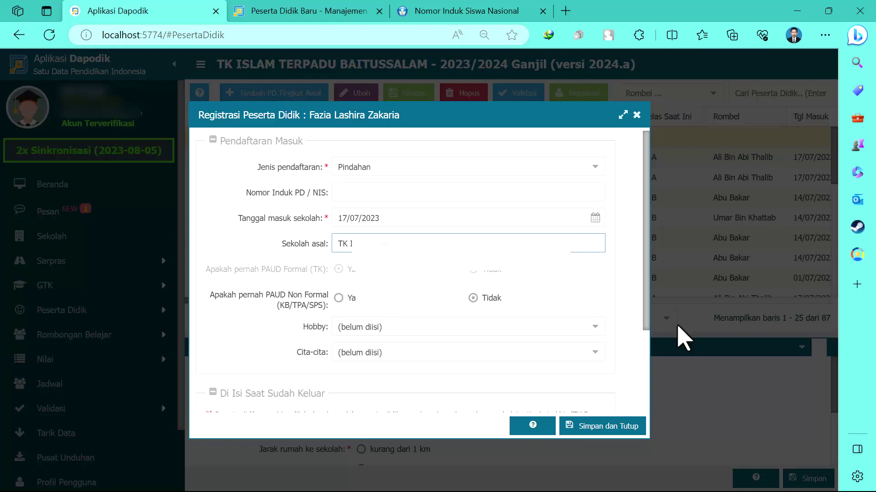
pyautogui.click(595, 327)
pyautogui.scroll(-6, 464, 220)
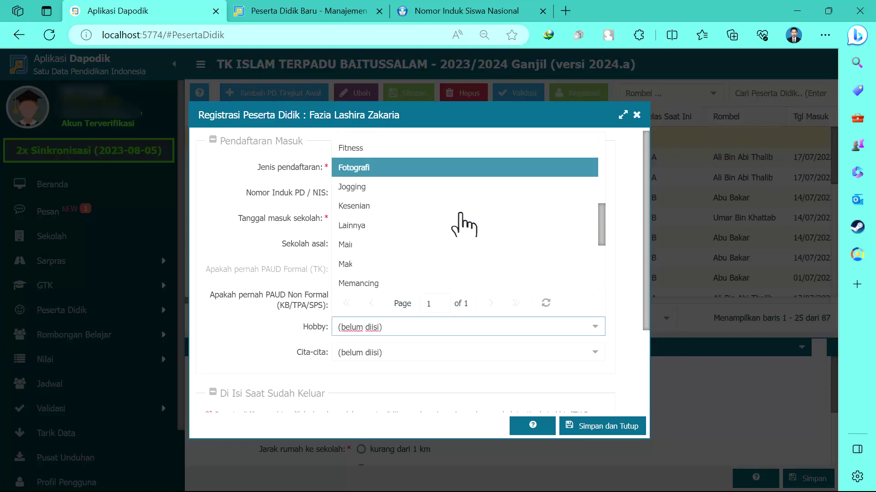
pyautogui.click(426, 218)
pyautogui.click(595, 354)
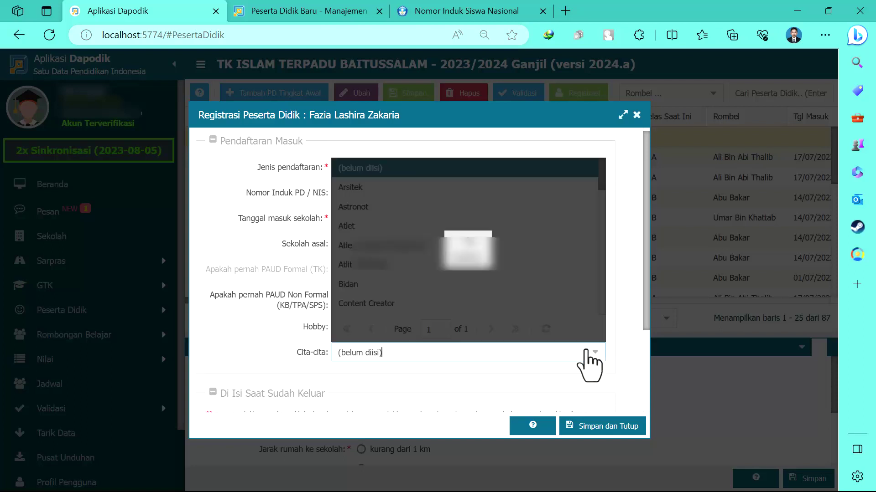
pyautogui.scroll(-3, 461, 262)
pyautogui.click(459, 244)
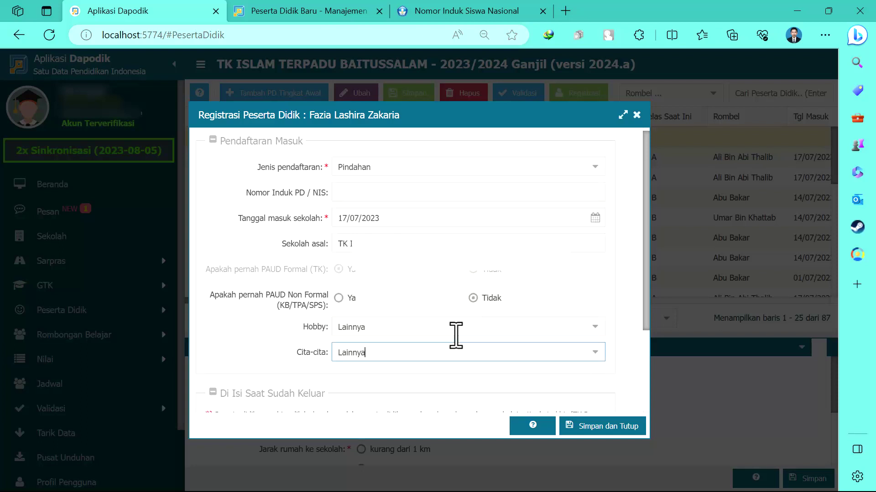
pyautogui.click(612, 426)
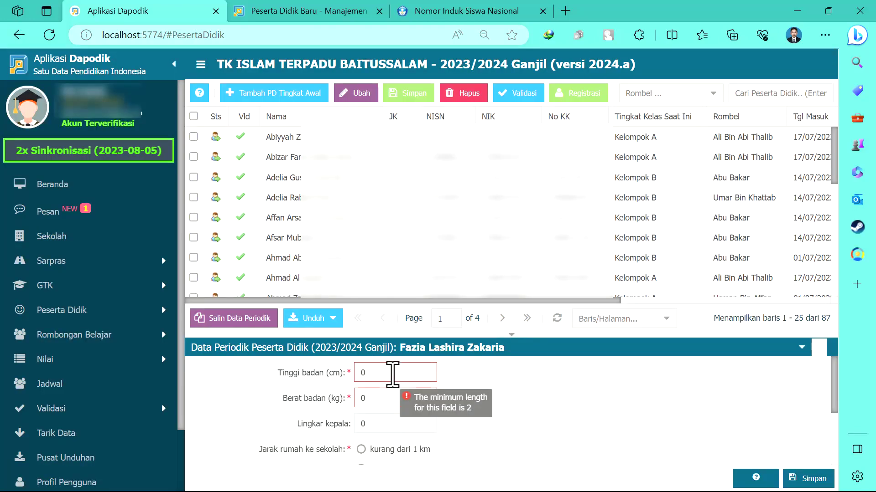
# Fill in the student's periodic data with height 110 cm, weight 15 kg and head circumference 49
pyautogui.doubleClick(393, 373)
pyautogui.write('110')
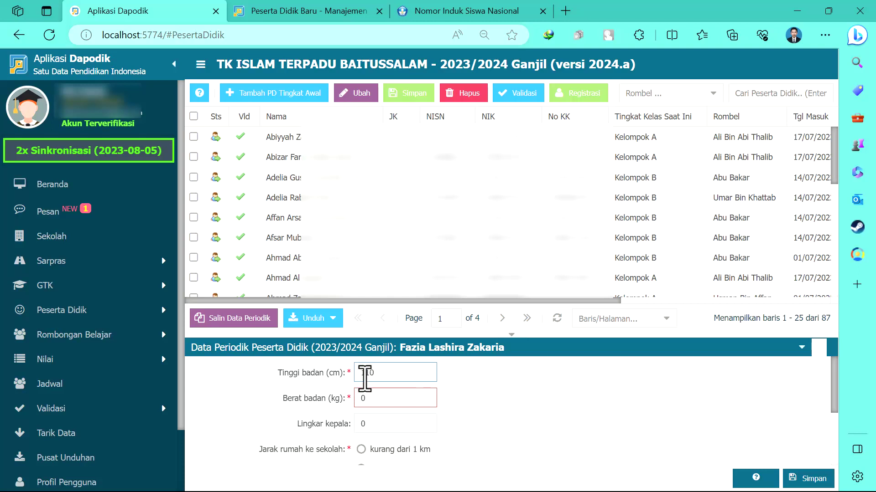
pyautogui.doubleClick(365, 398)
pyautogui.write('15')
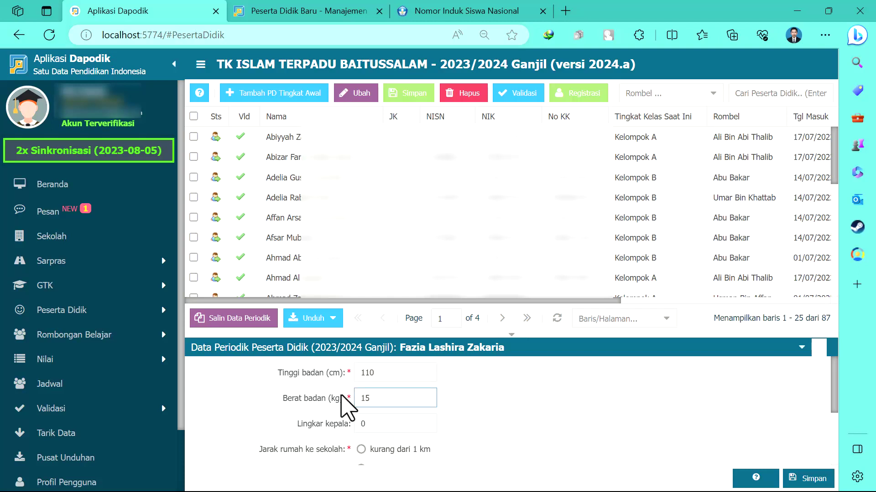
pyautogui.press('Tab')
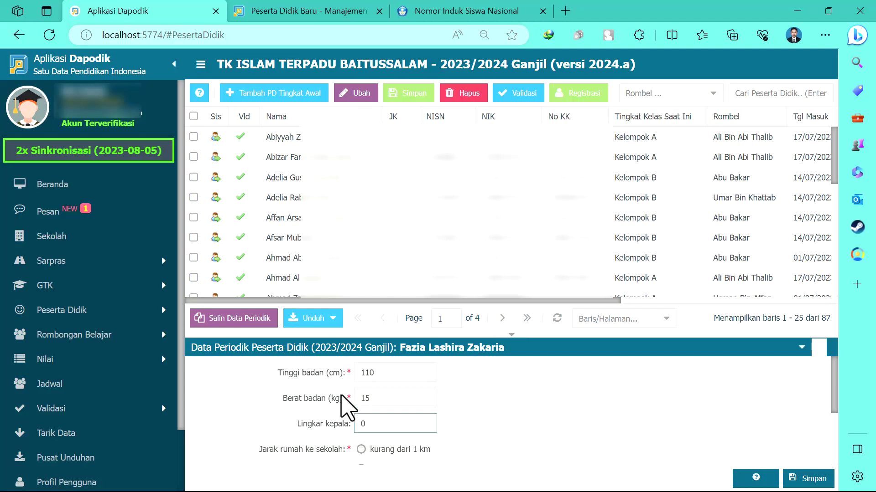
pyautogui.write('49')
# Set the home-to-school distance to more than 1 km and specify 2 kilometres
pyautogui.scroll(-2, 346, 404)
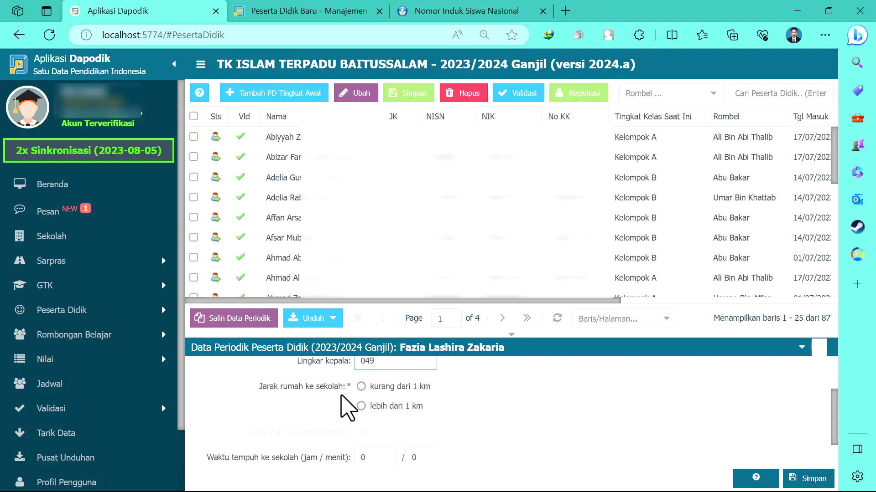
pyautogui.click(361, 405)
pyautogui.scroll(-1, 383, 411)
pyautogui.doubleClick(382, 404)
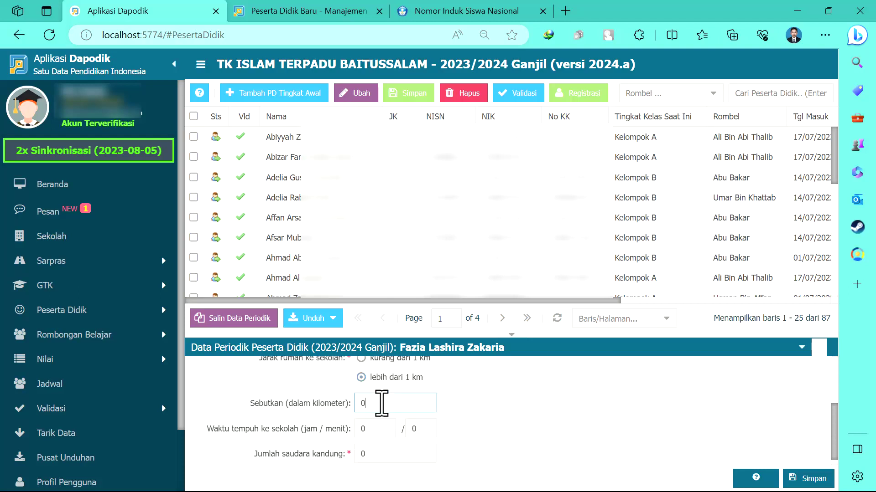
pyautogui.write('2')
# Set the travel time to school to 10 minutes and save the student's periodic data
pyautogui.click(430, 433)
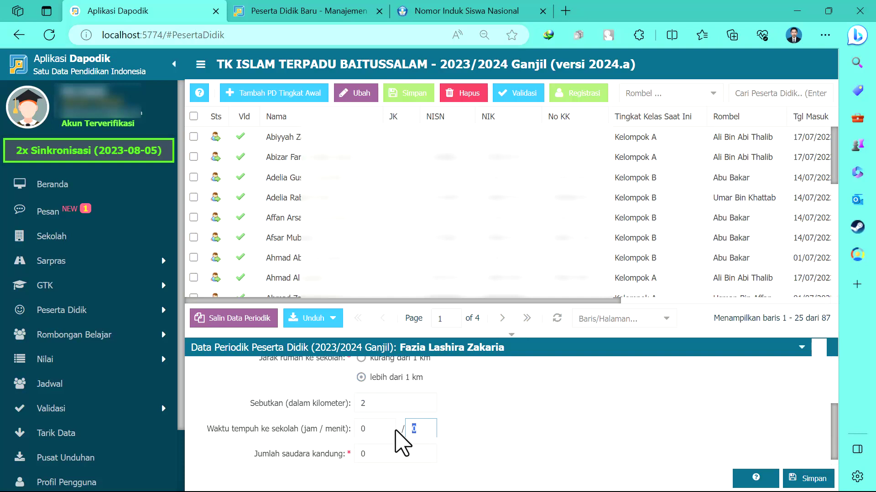
pyautogui.press('BackSpace')
pyautogui.write('10')
pyautogui.scroll(-1, 396, 435)
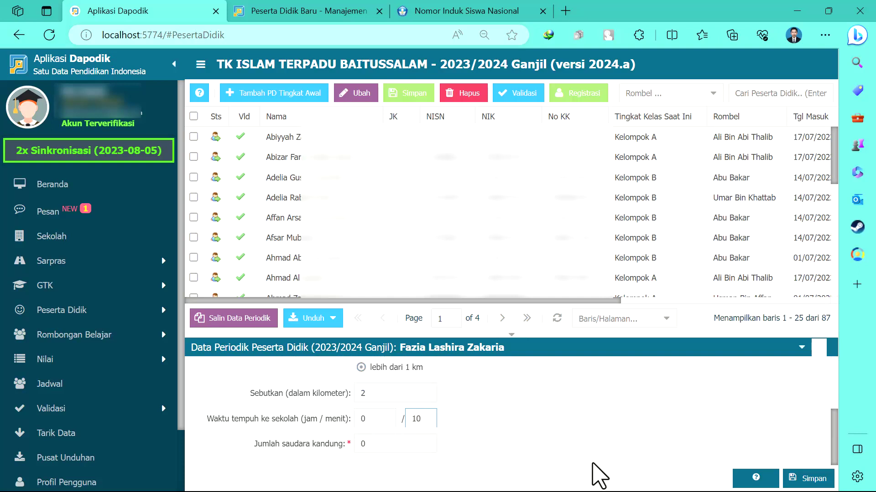
pyautogui.click(816, 481)
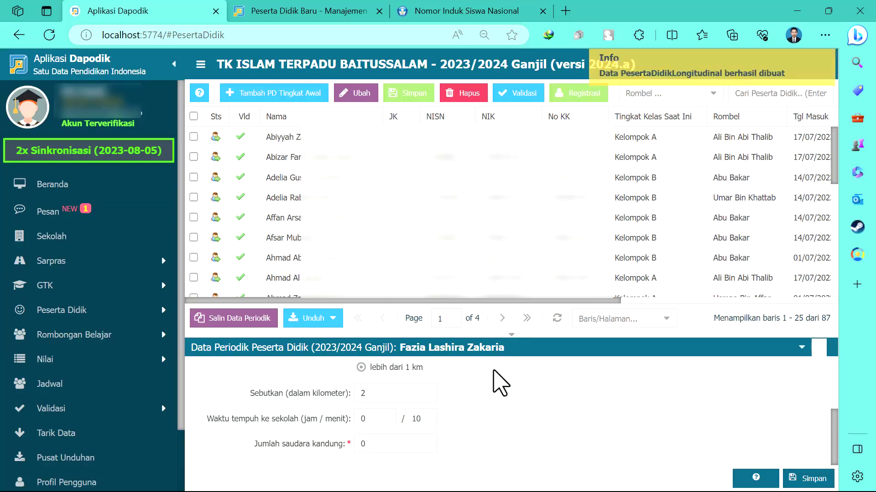
# Open the member editor of the regular class group Abu Bakar in Kelompok B
pyautogui.click(141, 337)
pyautogui.click(105, 362)
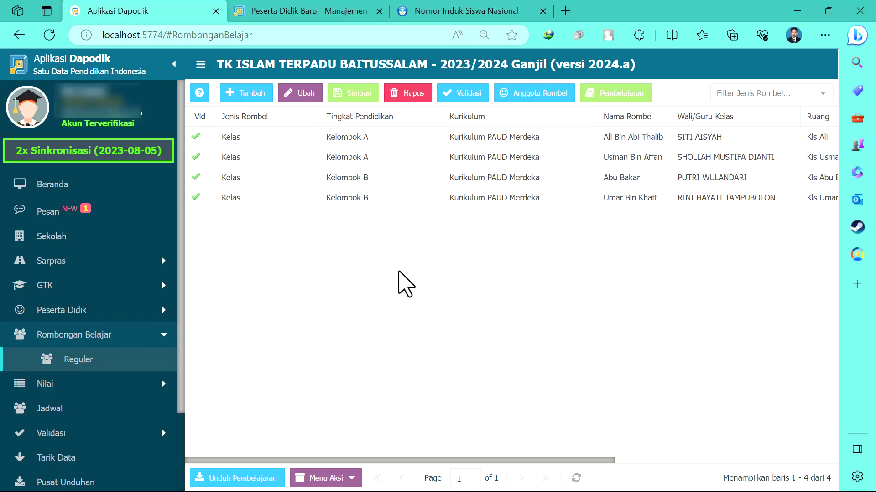
pyautogui.click(266, 182)
pyautogui.click(528, 94)
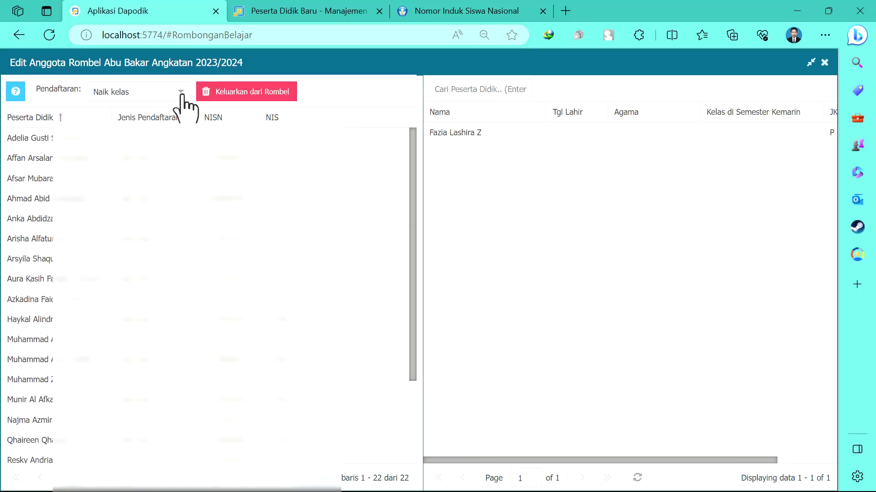
# Set the enrolment type to Siswa baru, add the unassigned student to the Abu Bakar class group and close the member editor
pyautogui.click(181, 93)
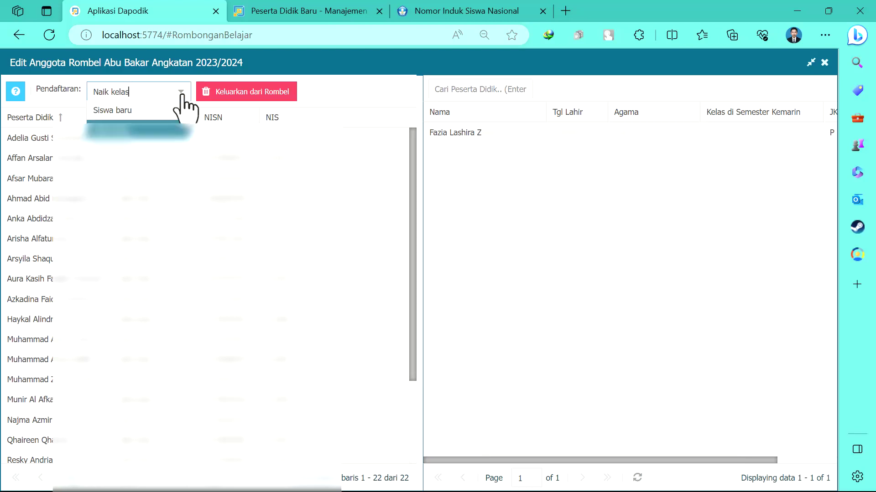
pyautogui.click(136, 118)
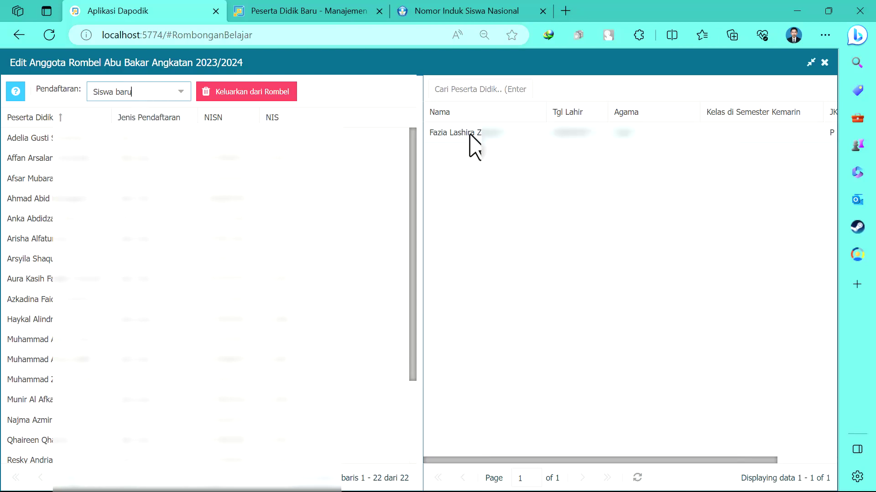
pyautogui.moveTo(470, 137); pyautogui.dragTo(112, 264)
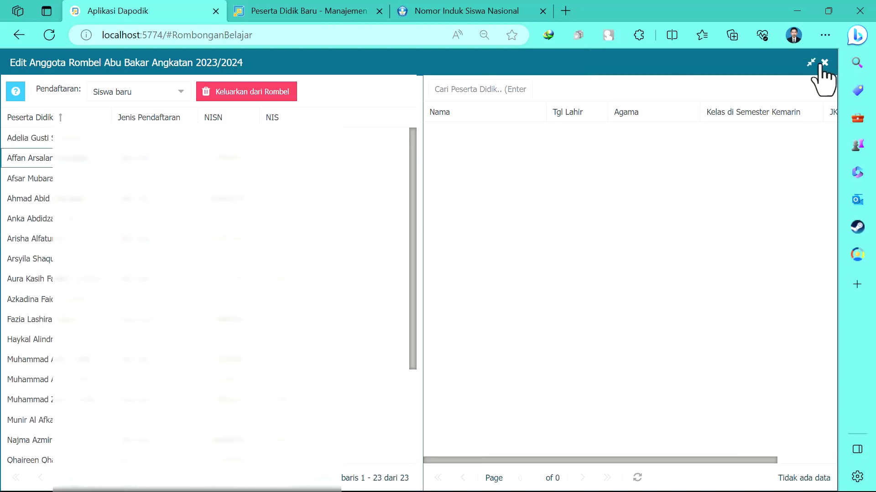
pyautogui.click(824, 63)
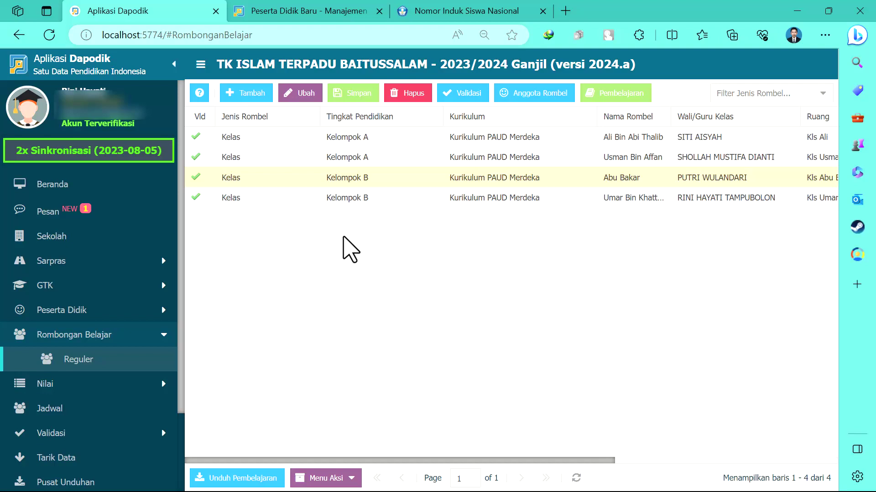
# Switch to the Nomor Induk Siswa Nasional page and check the student's active status
pyautogui.click(480, 11)
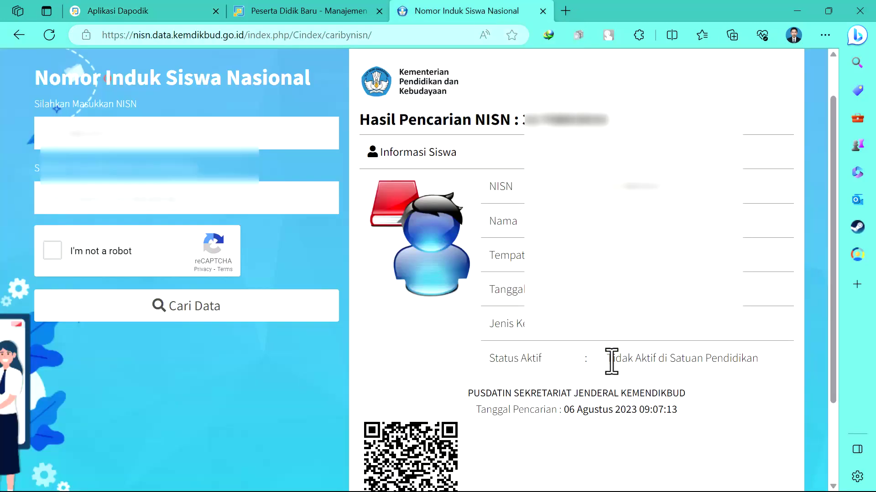